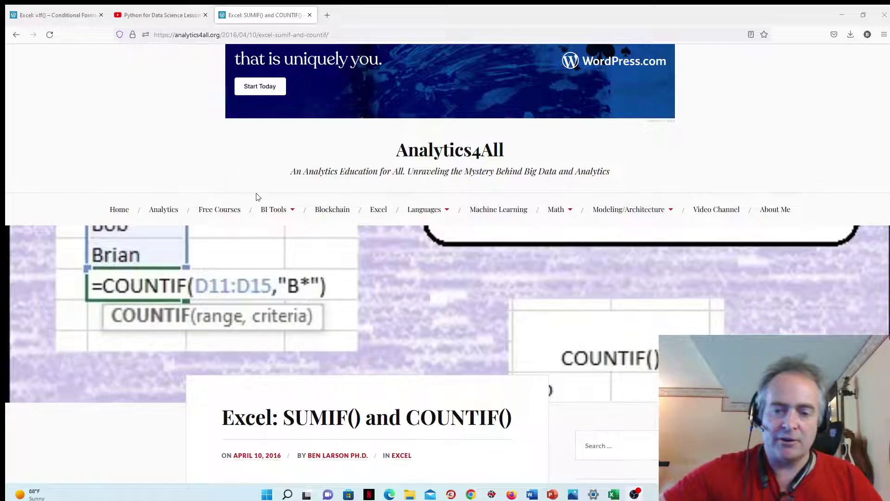
Scroll through the Analytics4All 'Excel: SUMIF() and COUNTIF()' post in Firefox.
scroll(377, 209, "down", 4)
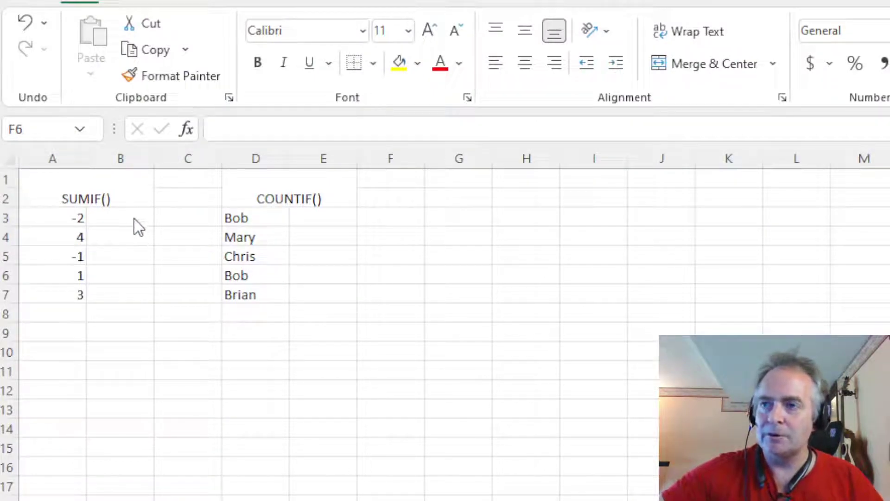
Enter =SUM(A3:A7) in B3 so it returns 5, then check the values -2, 4 and -1.
left_click(133, 216)
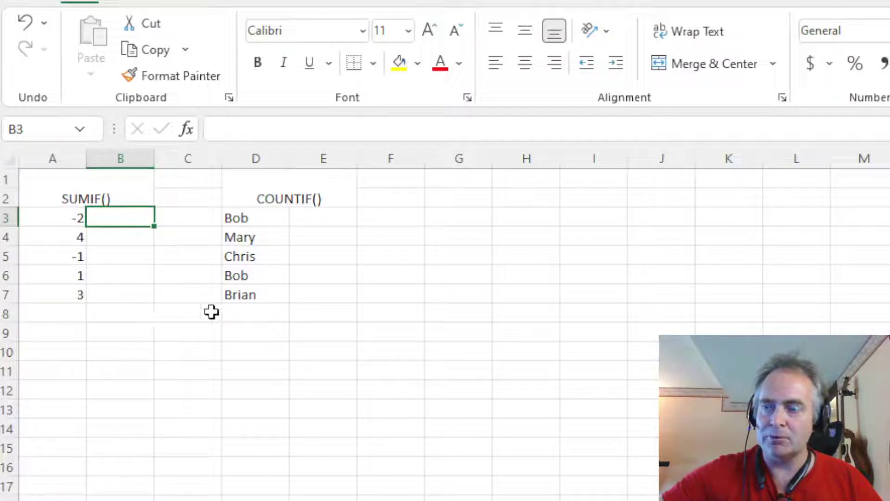
left_click(76, 220)
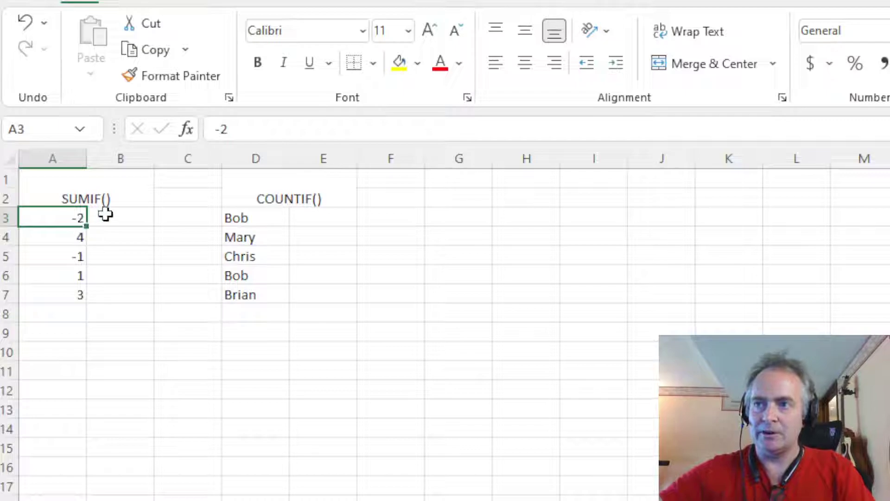
key("Right")
type("=sum(")
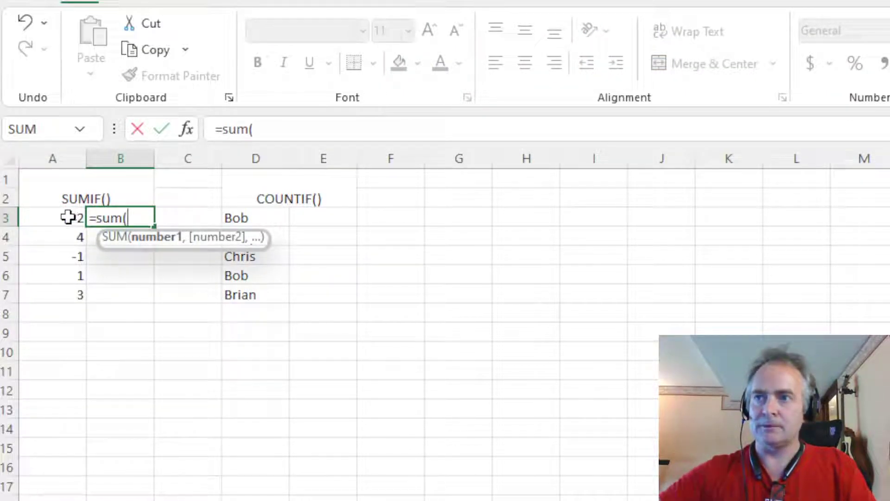
left_click_drag(68, 217, 68, 288)
key("Return")
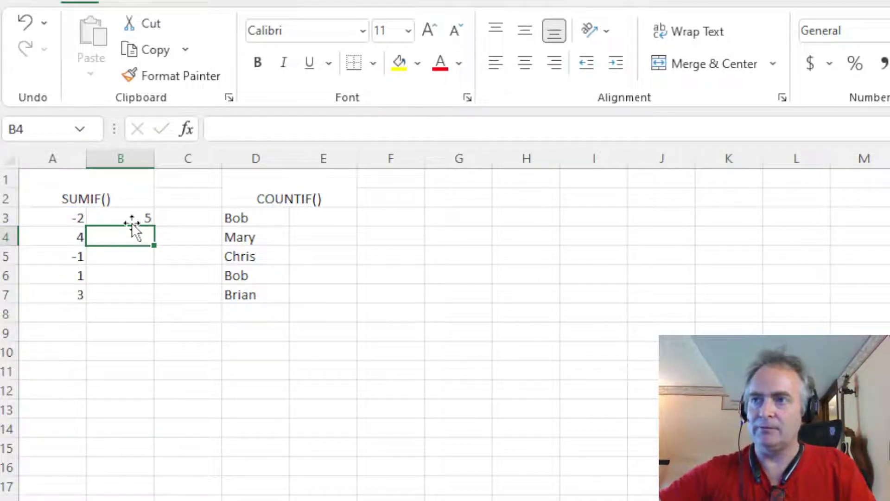
left_click(58, 219)
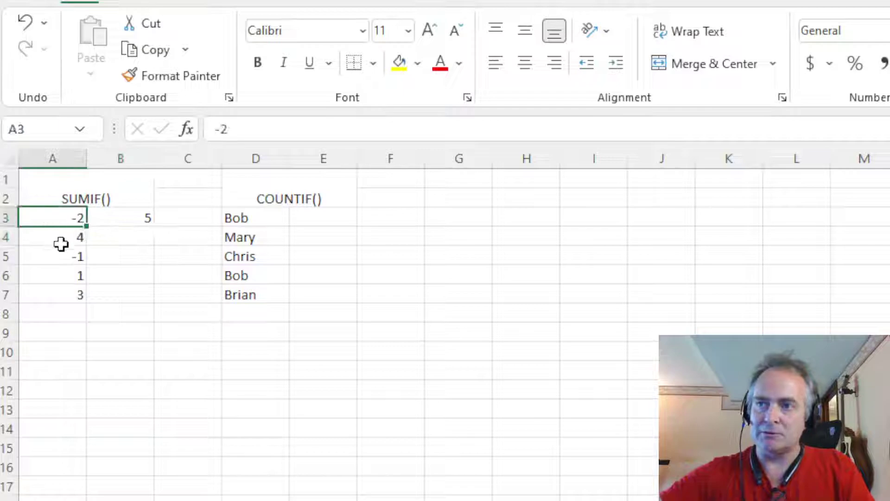
left_click(62, 242)
left_click(61, 253)
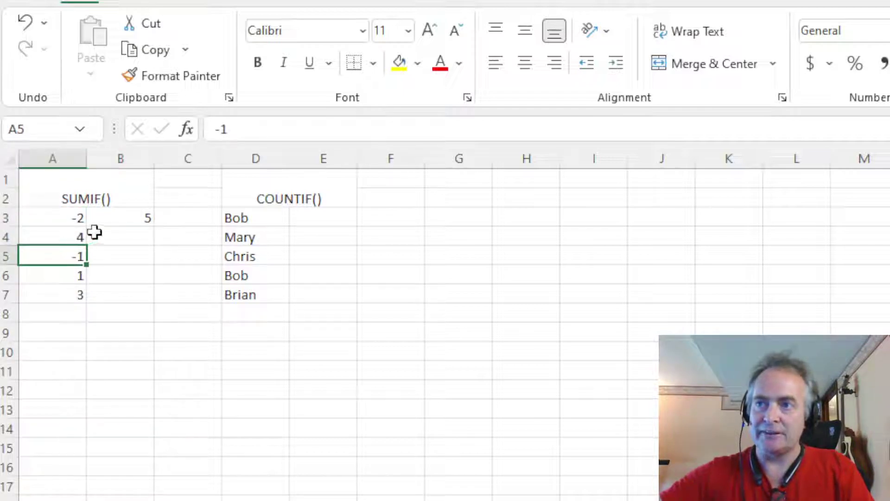
Type =SUMIF( in B4 with range A3:A7 and a comma before the criterion.
left_click(123, 237)
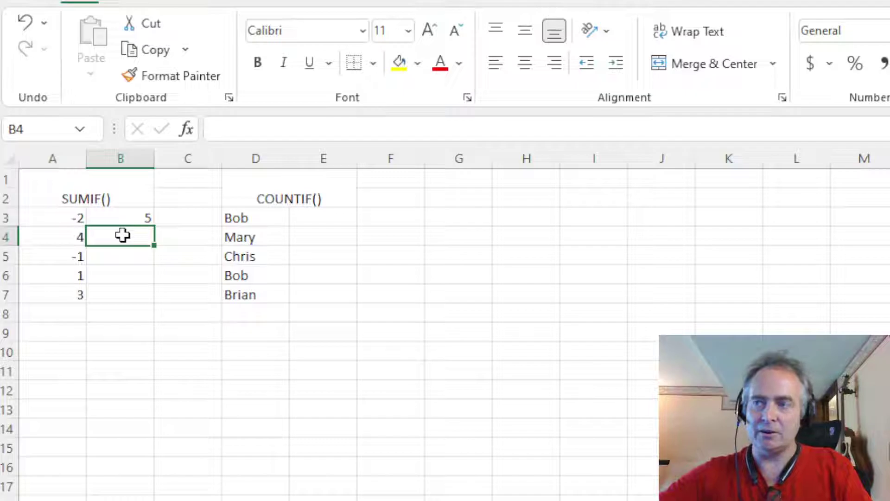
type("=si")
key("BackSpace")
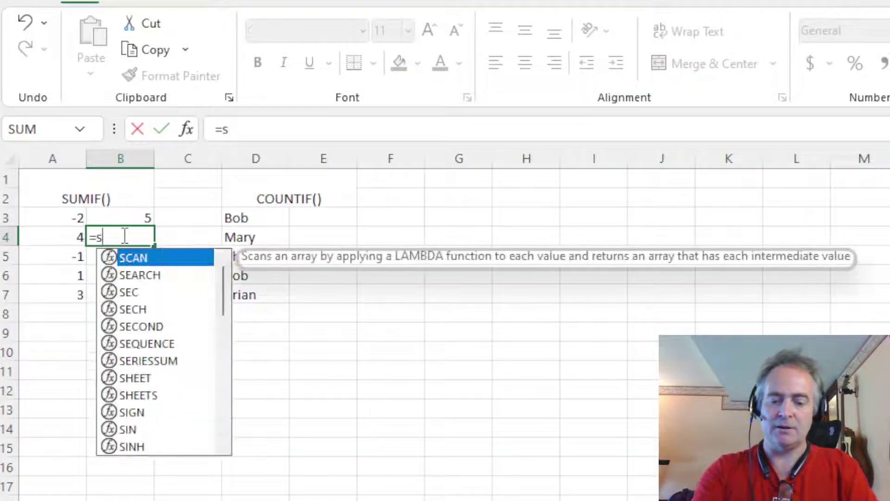
type("umif(")
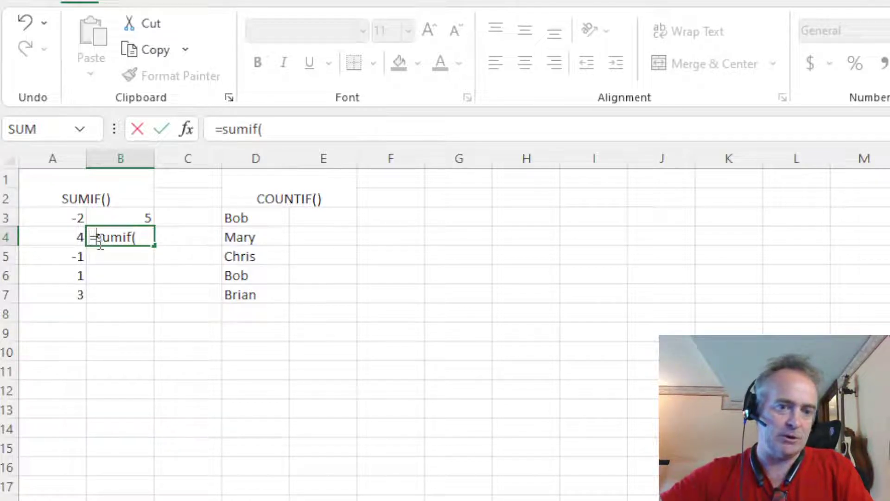
left_click(146, 236)
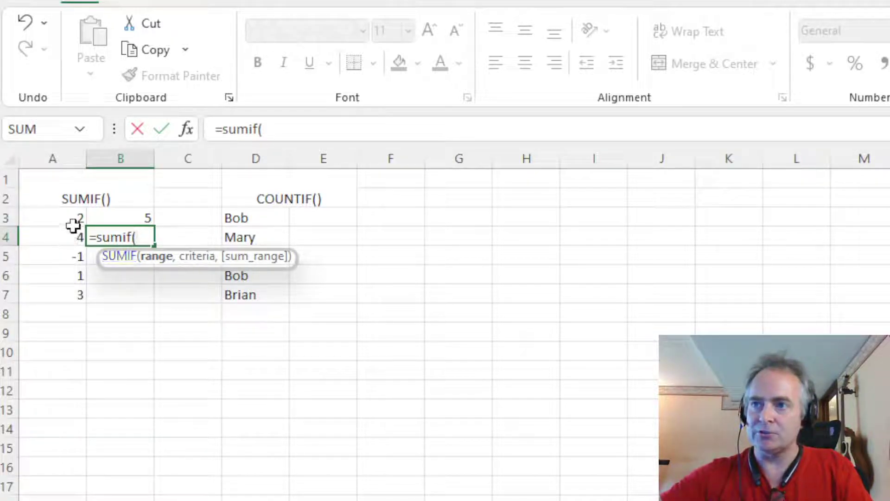
left_click_drag(73, 226, 69, 292)
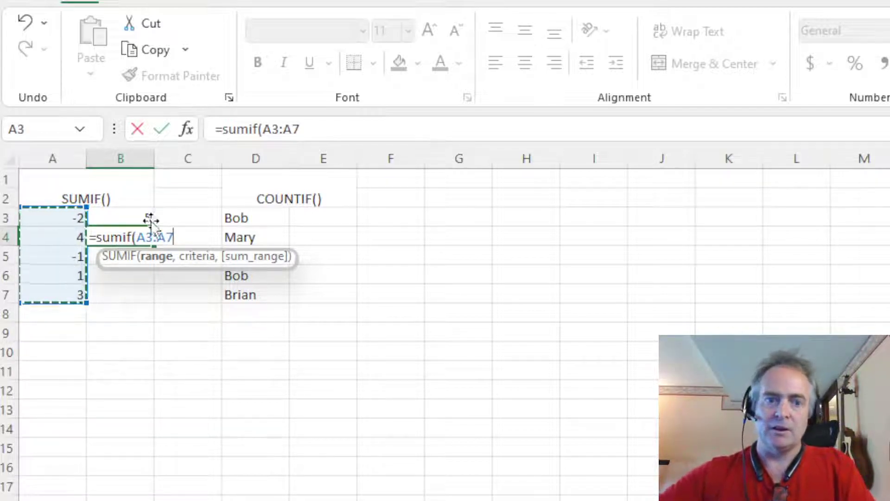
left_click(328, 128)
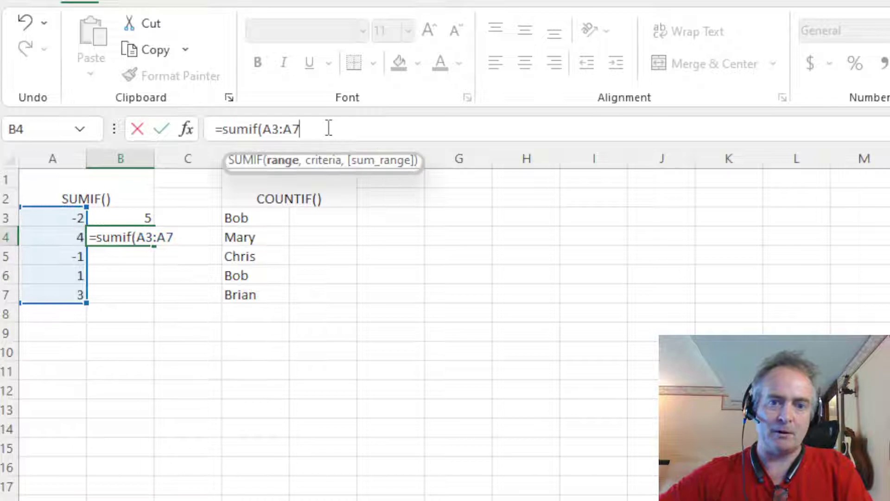
type(",")
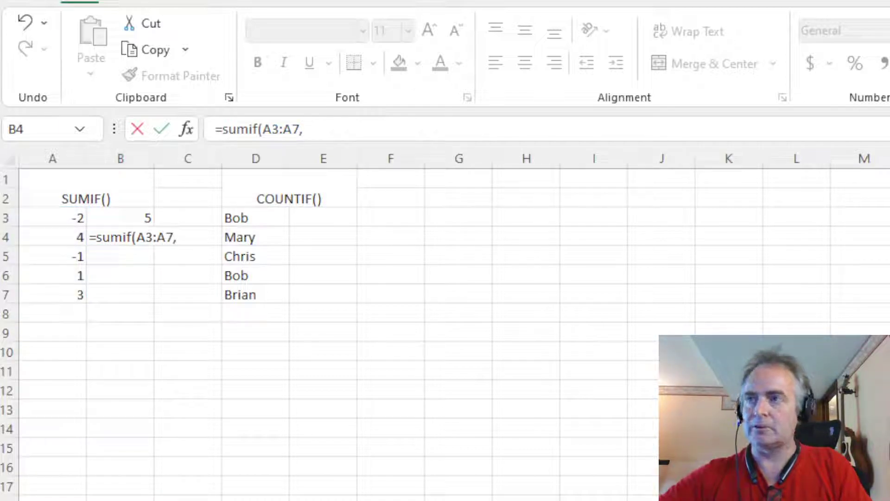
Add the ">0" criterion and closing parenthesis to B4's SUMIF, correcting typos along the way.
left_click(318, 130)
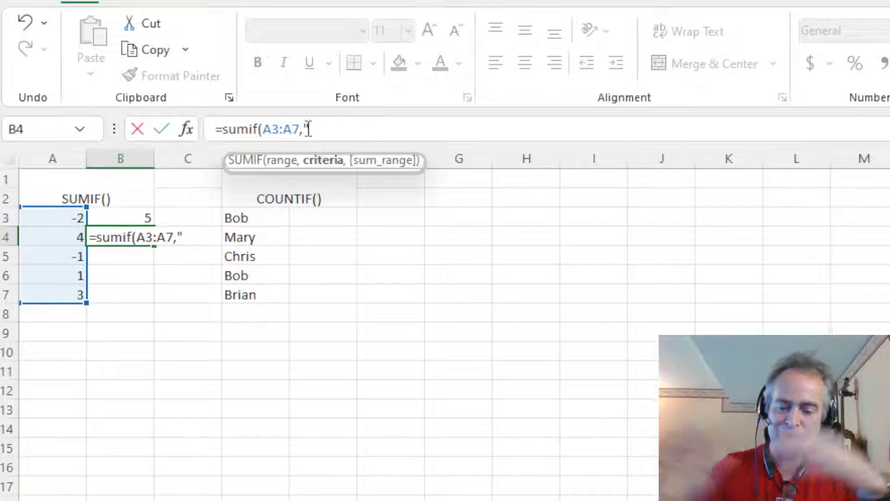
type(".")
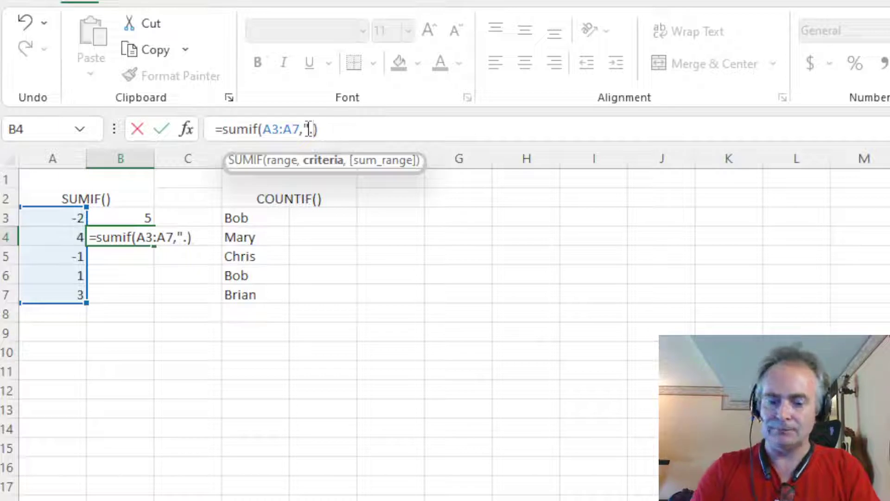
key("BackSpace")
type(">)")
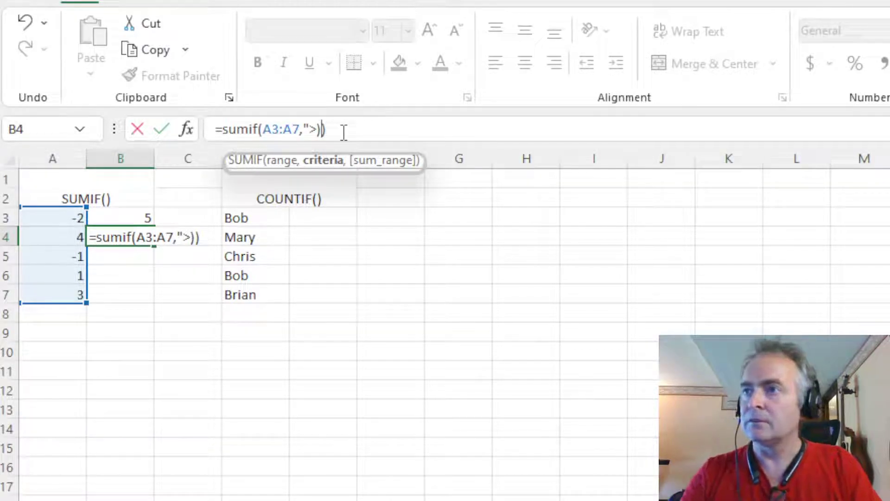
key("BackSpace")
key("Left")
type("0")
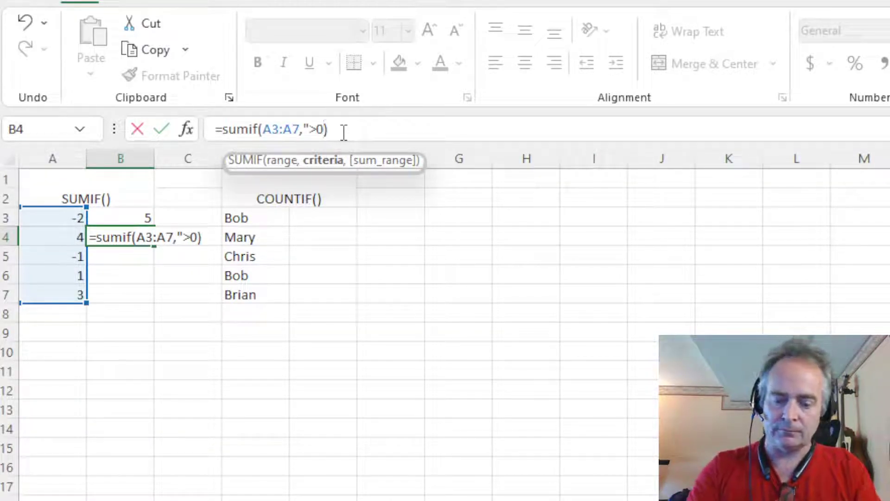
type("\"")
key("Right")
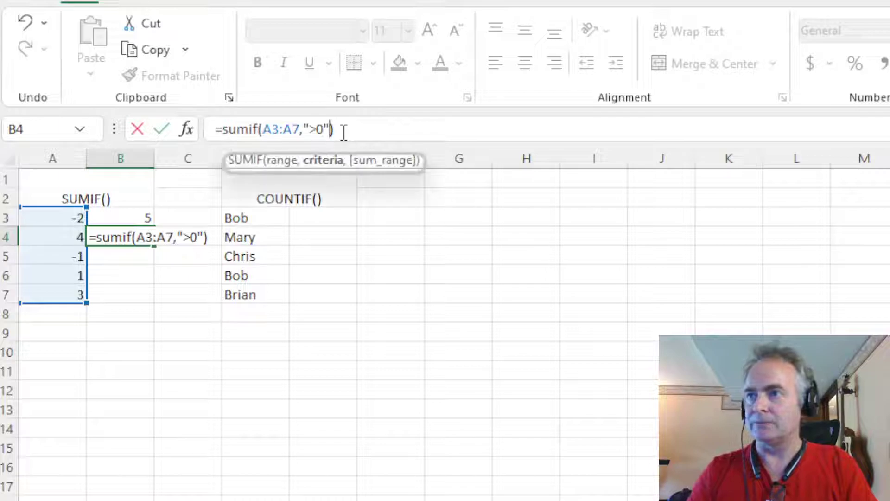
key("Left")
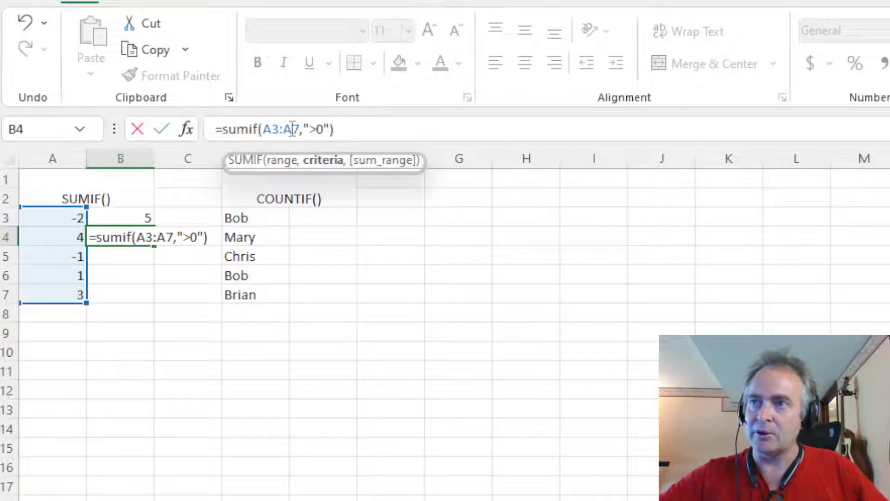
Commit the SUMIF so B4 returns 8, comparing it with B3's SUM and the negative values.
left_click(348, 132)
key("Return")
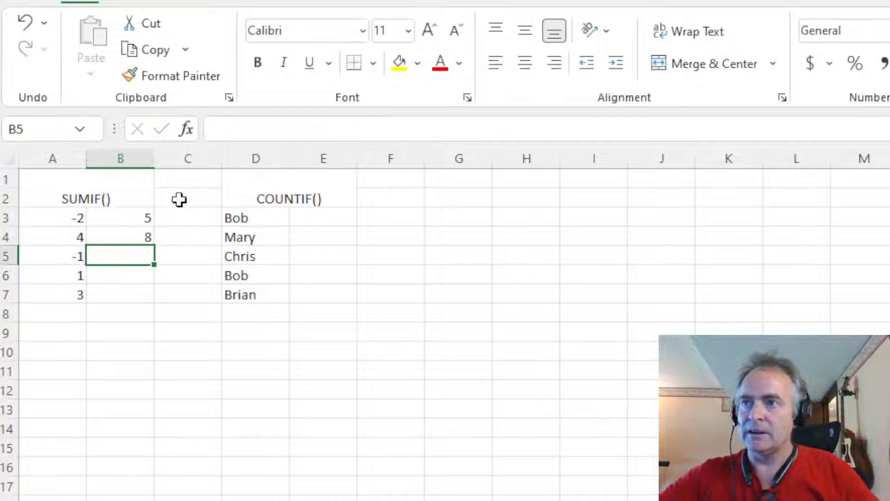
left_click(125, 232)
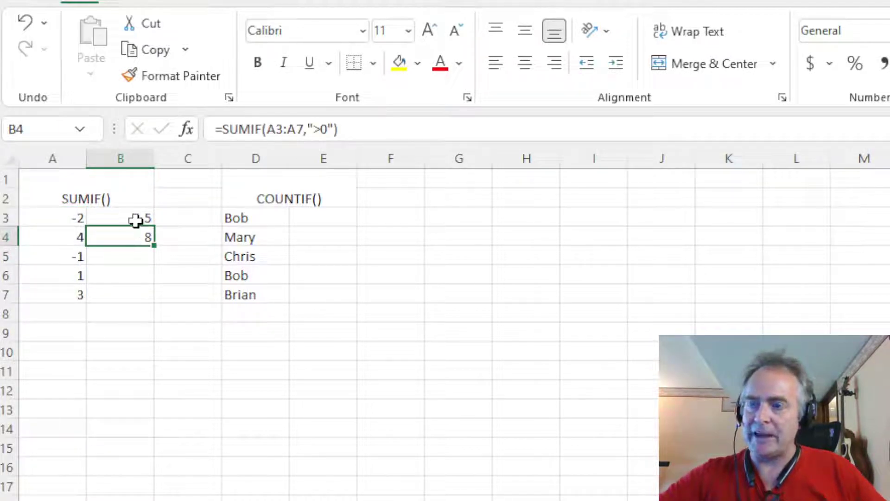
left_click(135, 218)
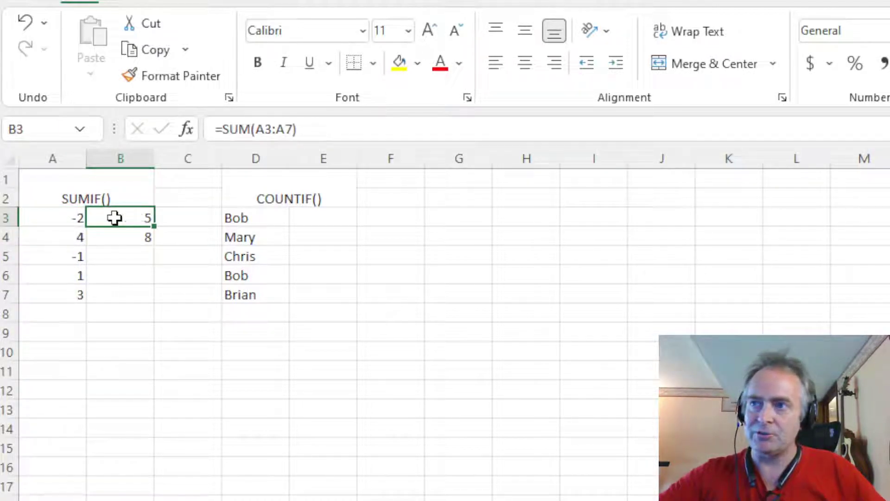
left_click(64, 215)
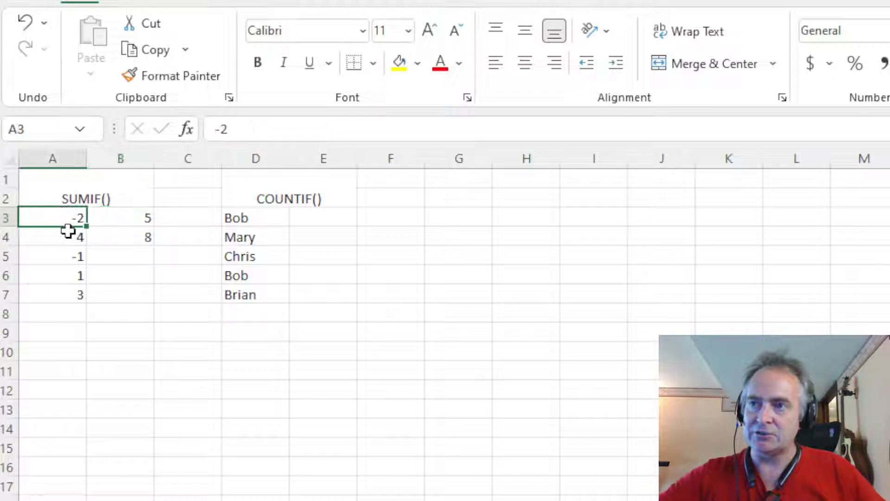
left_click(73, 254)
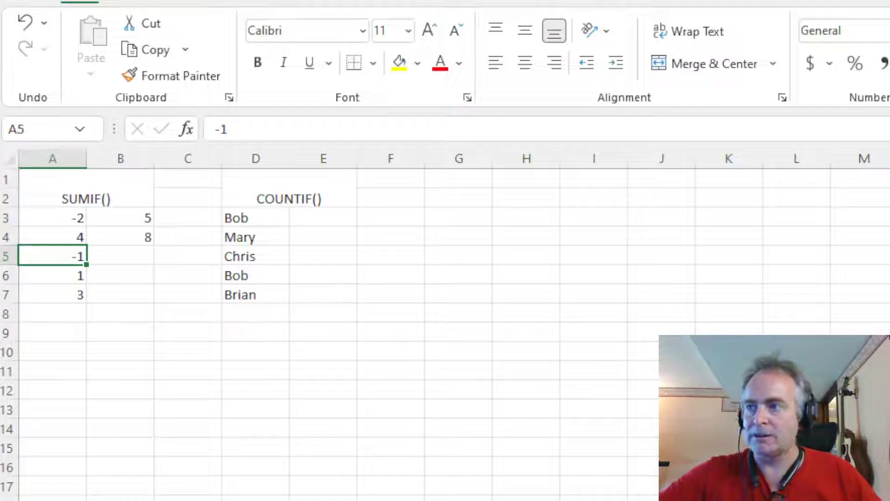
left_click(330, 221)
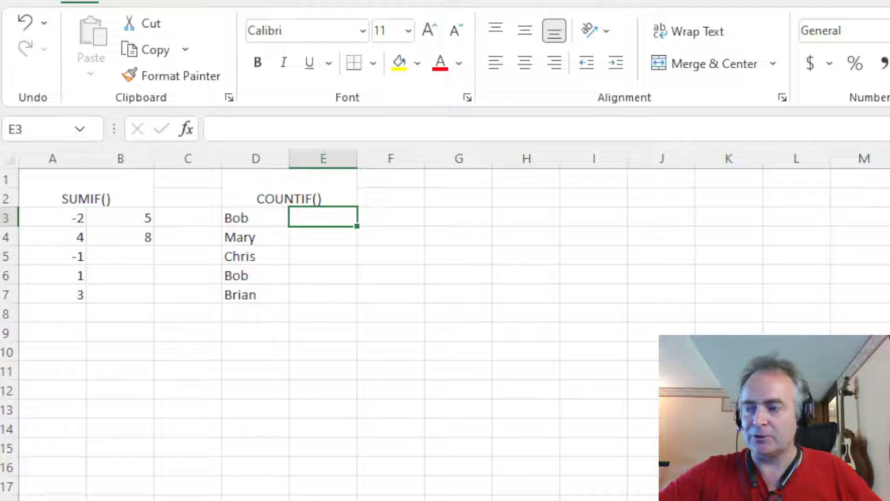
Write =COUNTIF(D3:D7,"") in E3 over the name list, returning 0 for now.
left_click(118, 454)
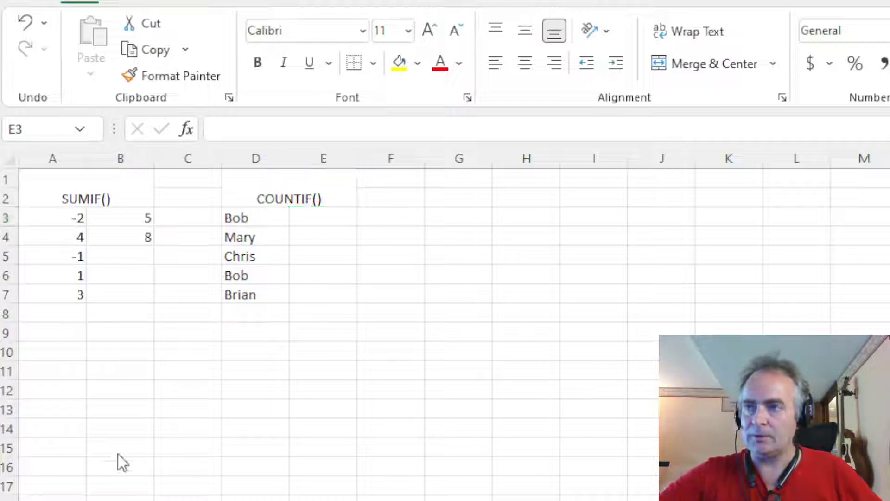
left_click(301, 218)
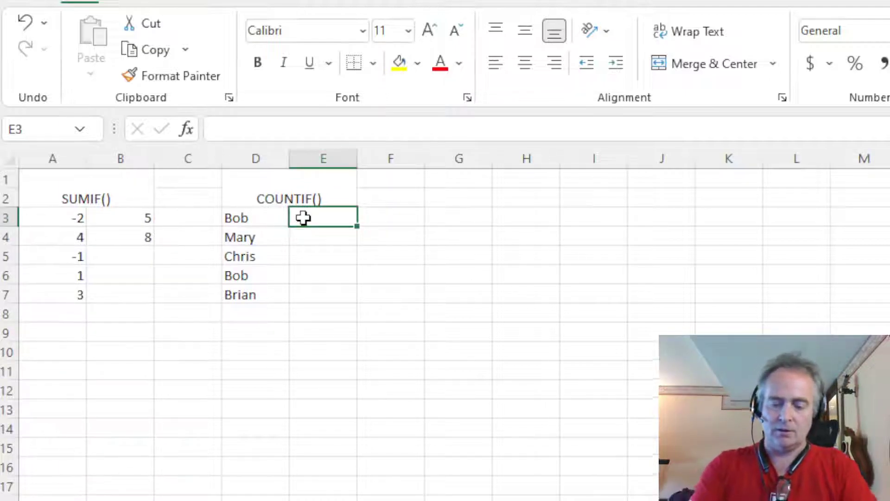
type("=")
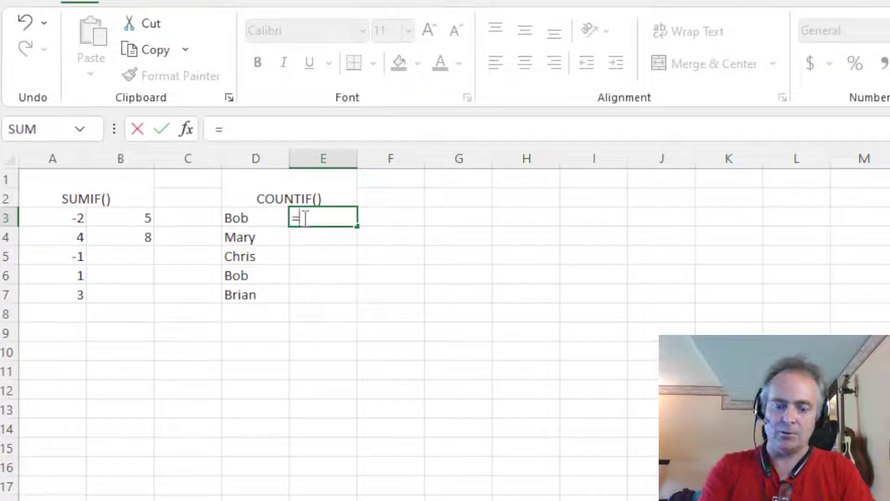
type("Countif")
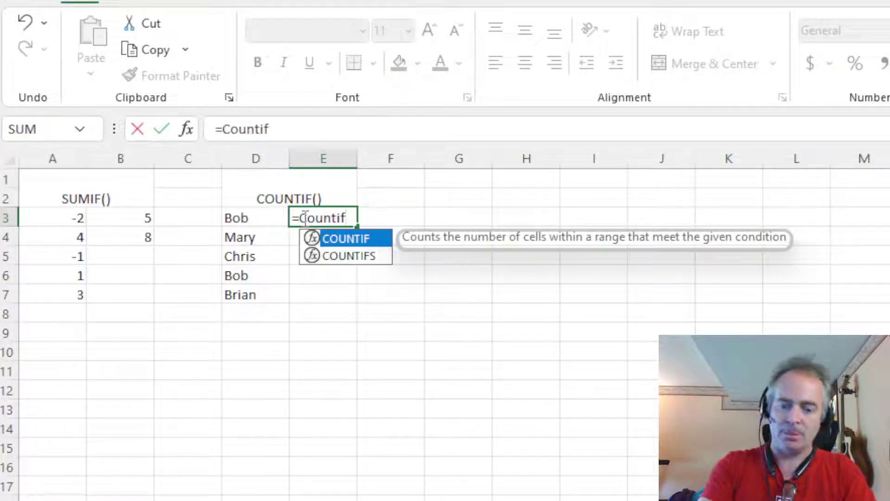
type("(")
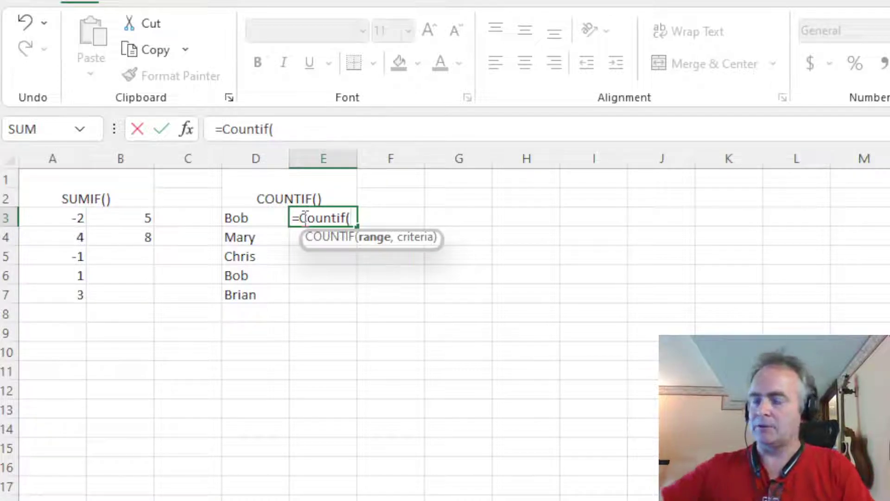
left_click(304, 135)
left_click_drag(250, 218, 240, 297)
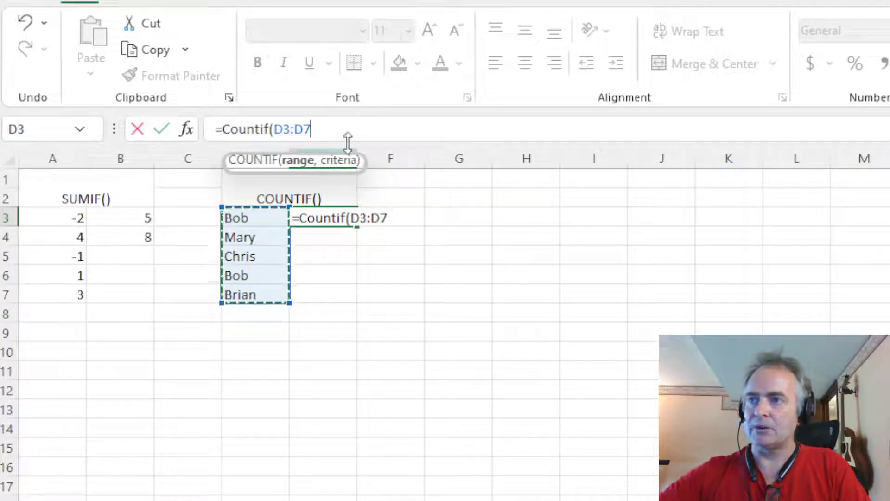
type(",")
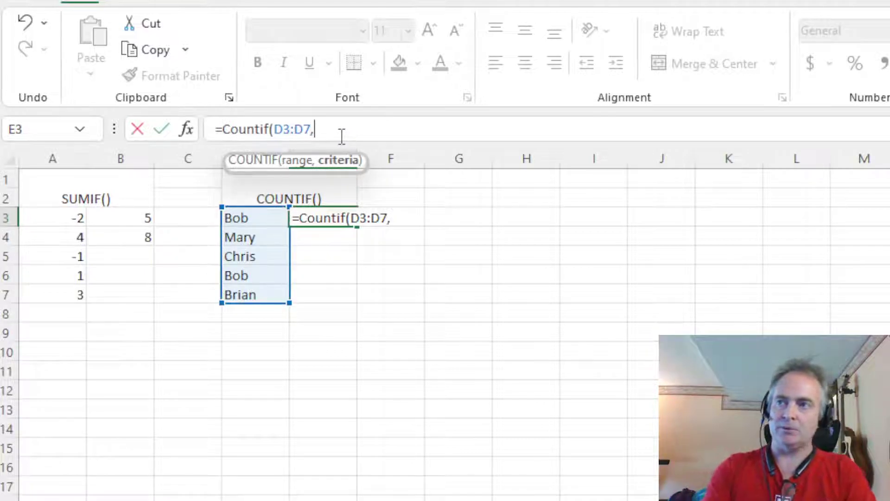
type("\"")
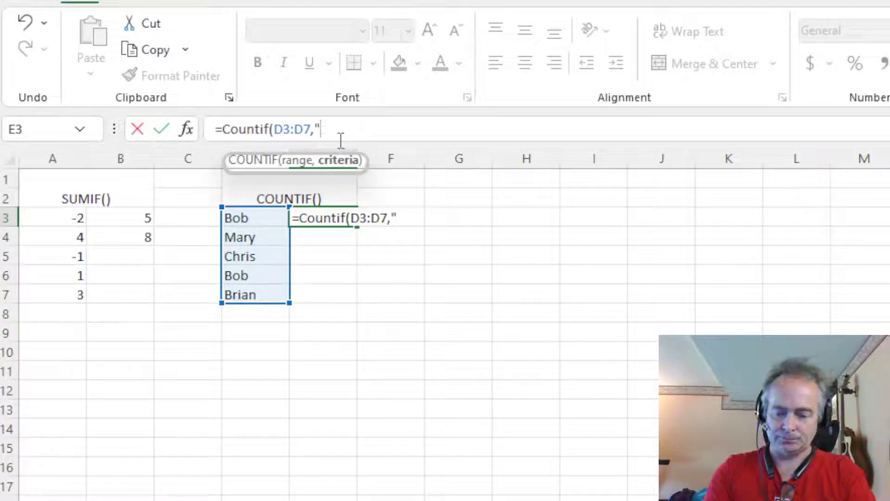
type("\"")
key("Left")
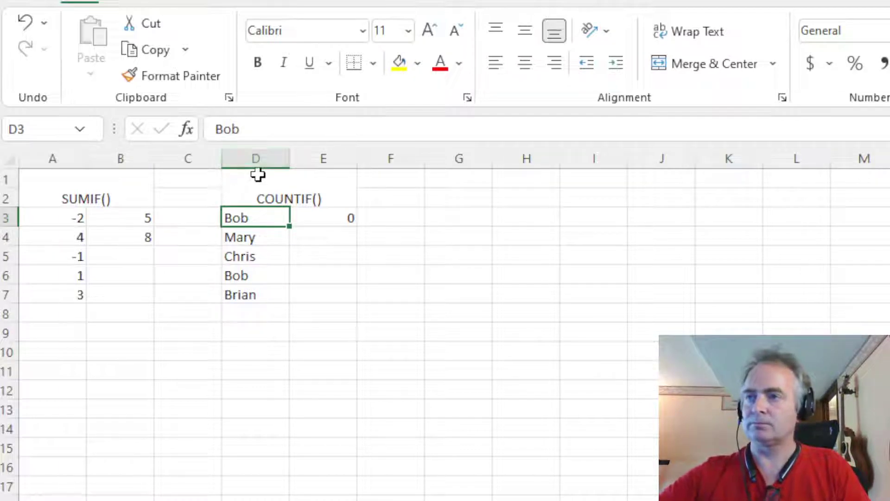
Set E3's COUNTIF criterion to "B*" so it returns 3, then check the B names in D3:D7.
left_click(307, 209)
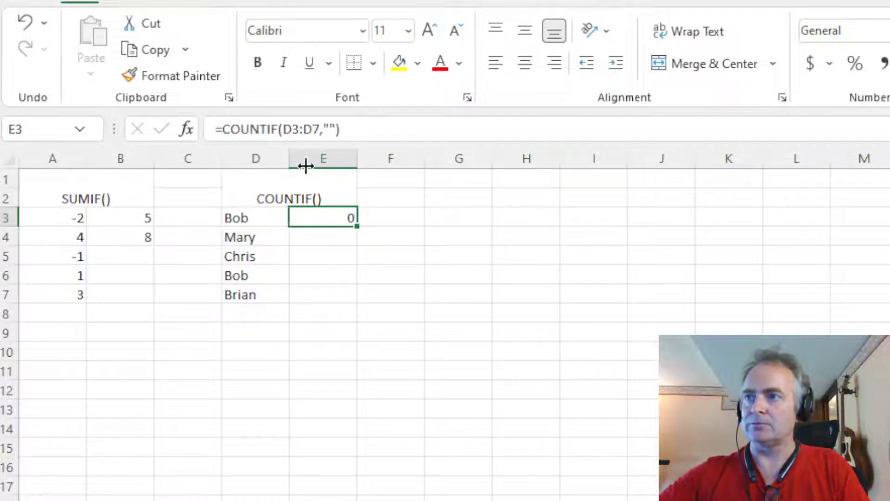
left_click(330, 128)
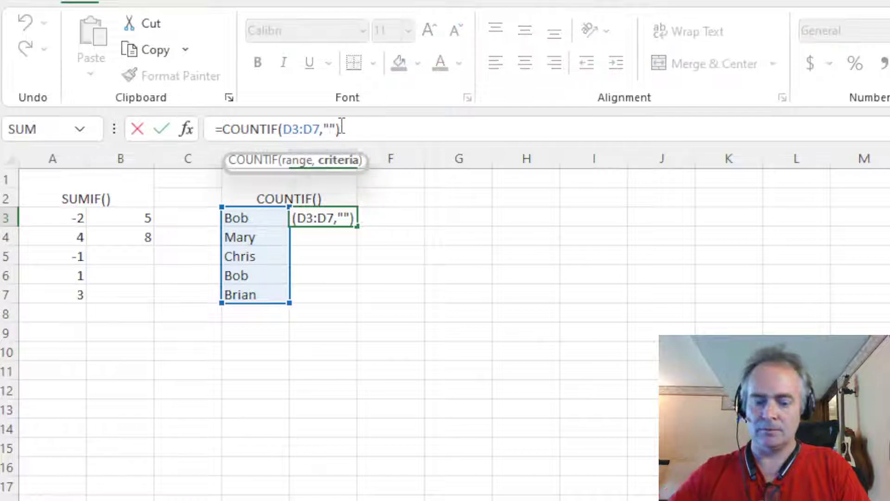
type("B")
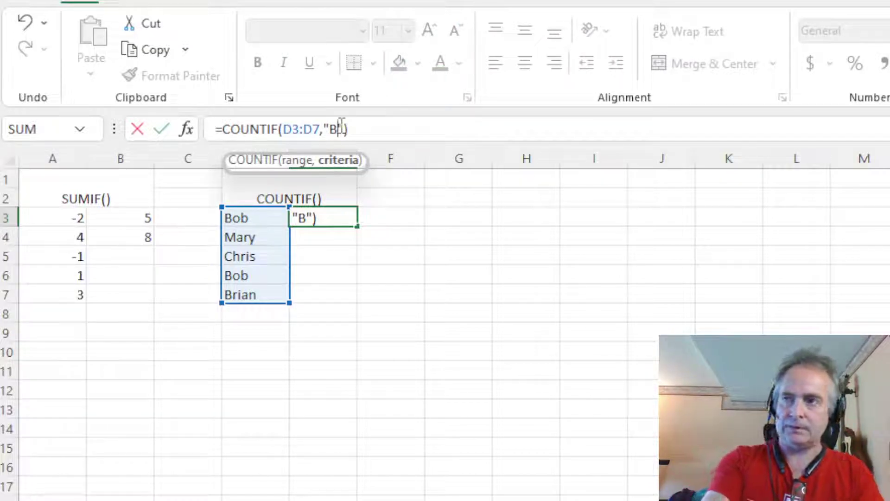
type("*")
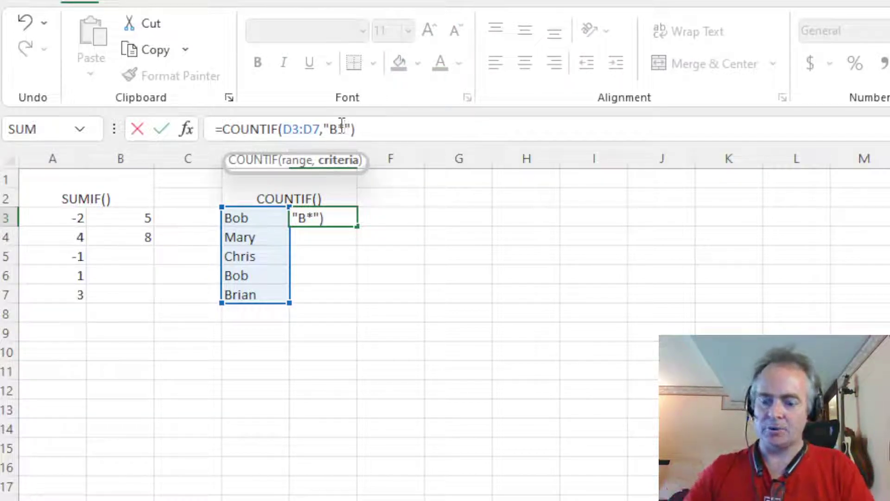
key("Return")
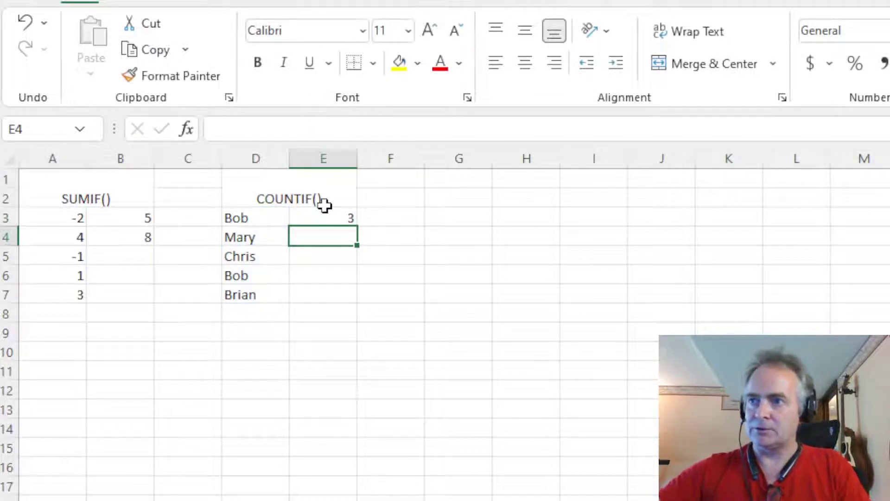
left_click(272, 223)
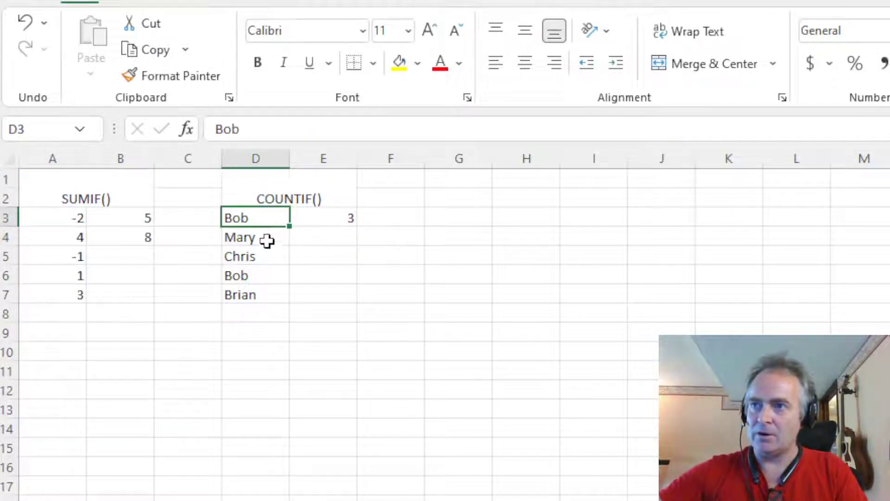
left_click(267, 275)
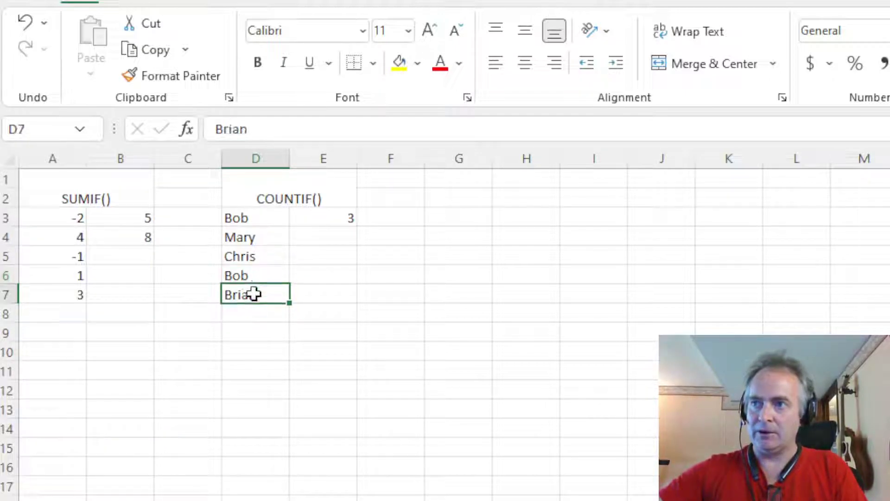
left_click(322, 216)
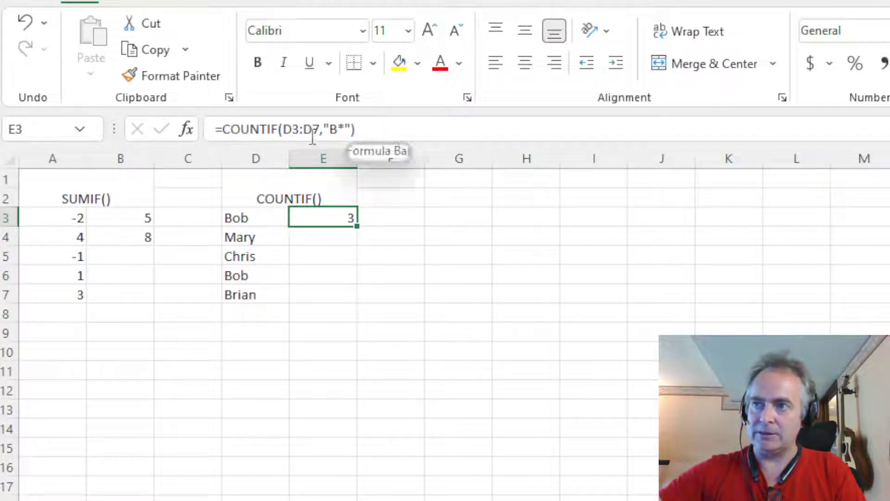
Change E3's COUNTIF criterion to "Bob", which counts 2.
left_click(349, 128)
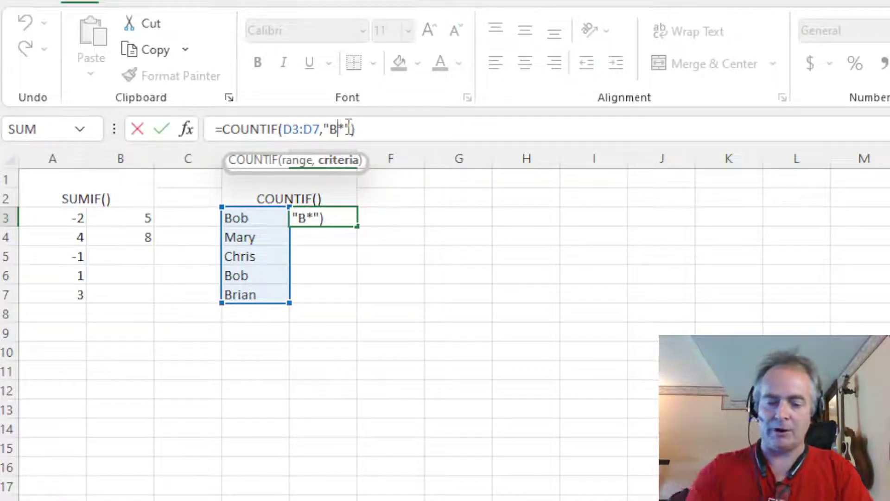
key("Delete")
type("ob")
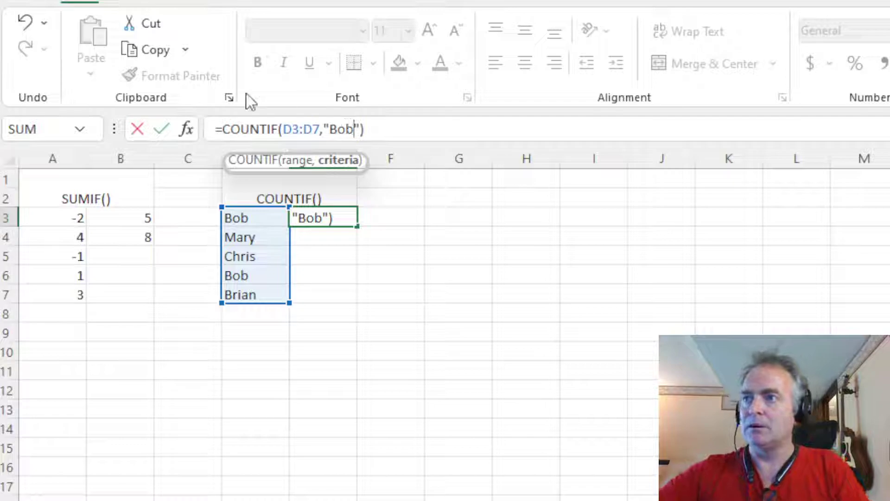
key("Return")
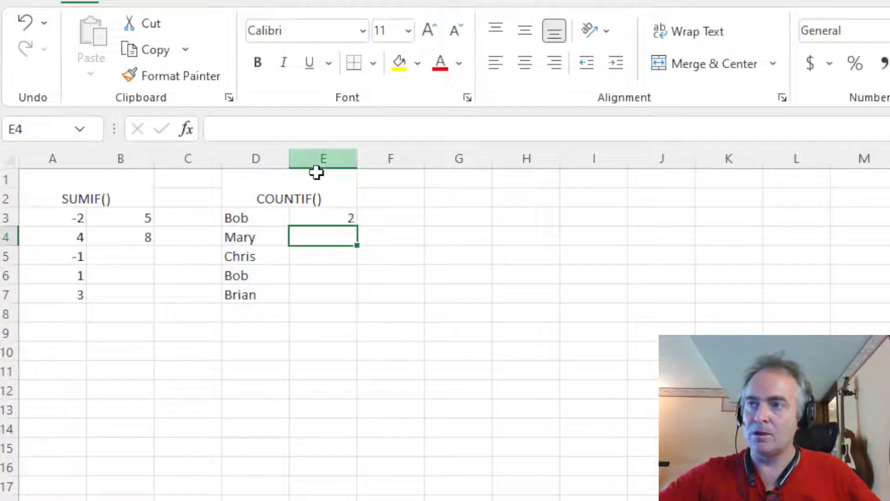
Restore the "B*" wildcard criterion in E3 so it counts 3 again.
left_click(336, 217)
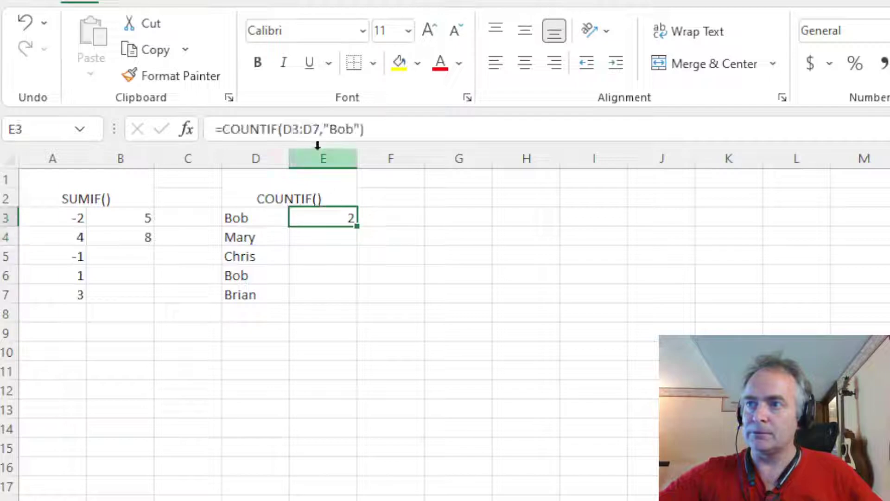
left_click(343, 129)
left_click_drag(338, 129, 355, 129)
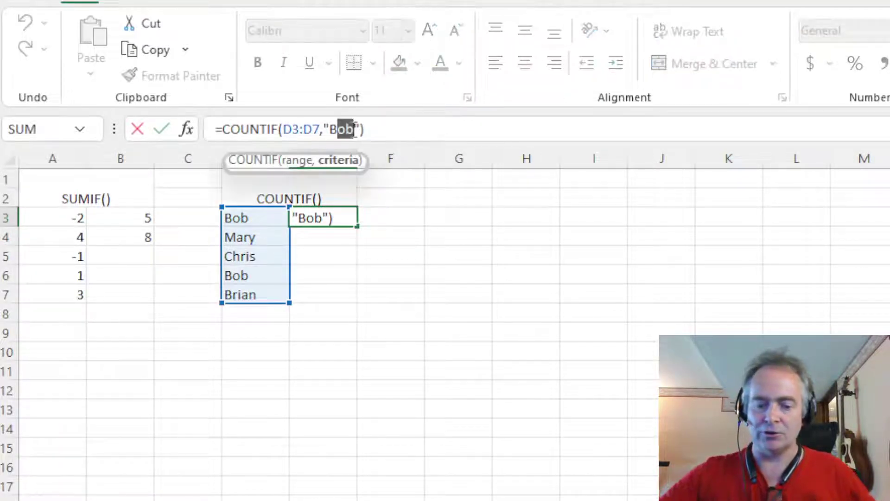
type("*")
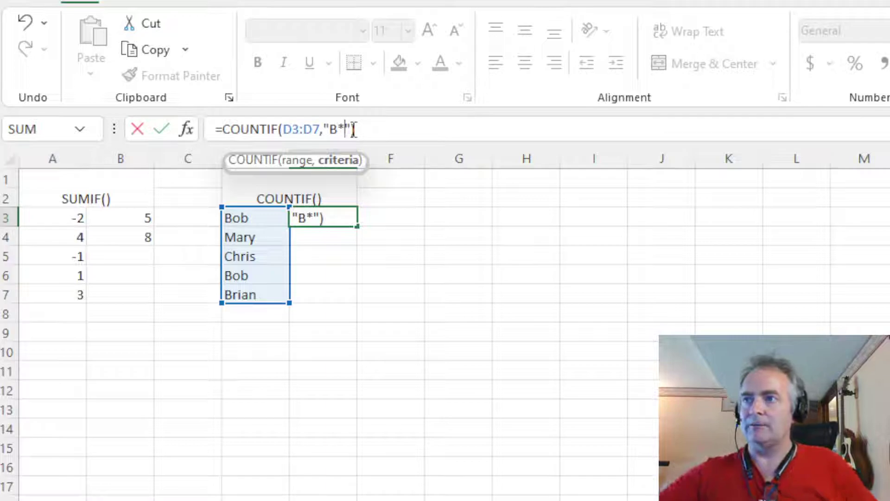
key("Return")
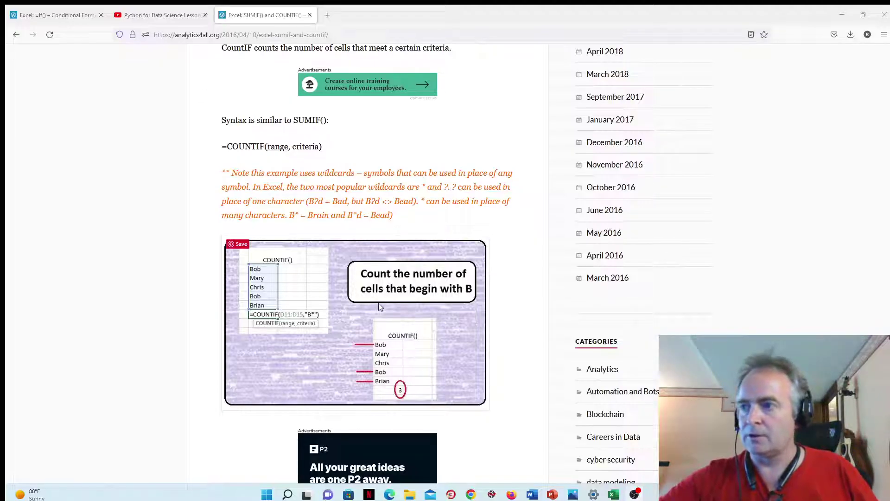
Scroll the analytics4all.org SUMIF() and COUNTIF() article in Firefox back up to its header.
scroll(379, 270, "up", 8)
scroll(379, 270, "up", 10)
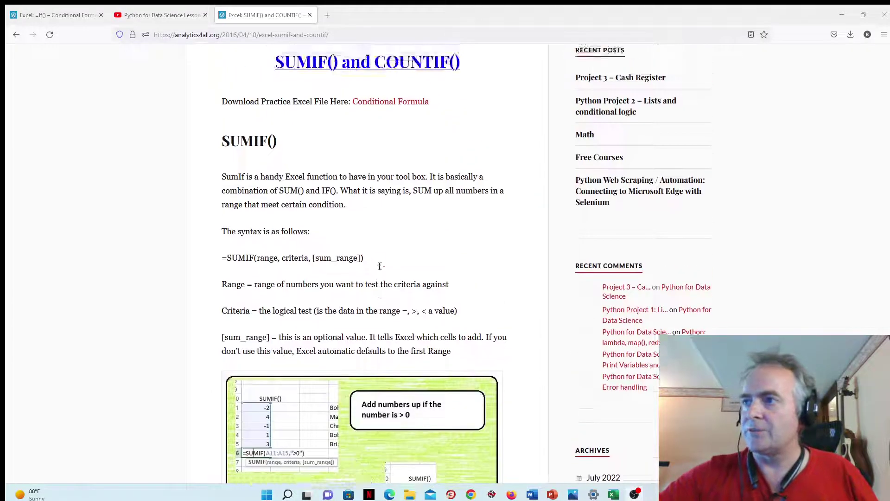